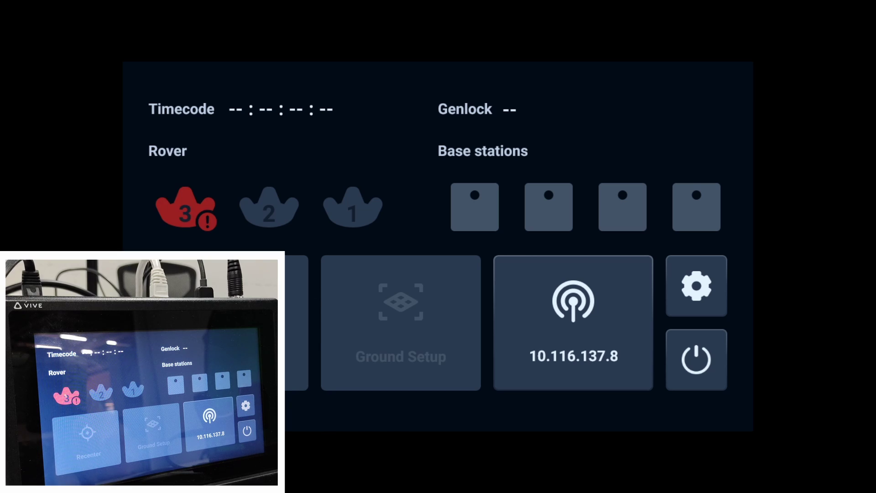
Step: Open Rover 3's connection problem report, run the troubleshooter, and confirm the LAN cables are disconnected
left_click(185, 208)
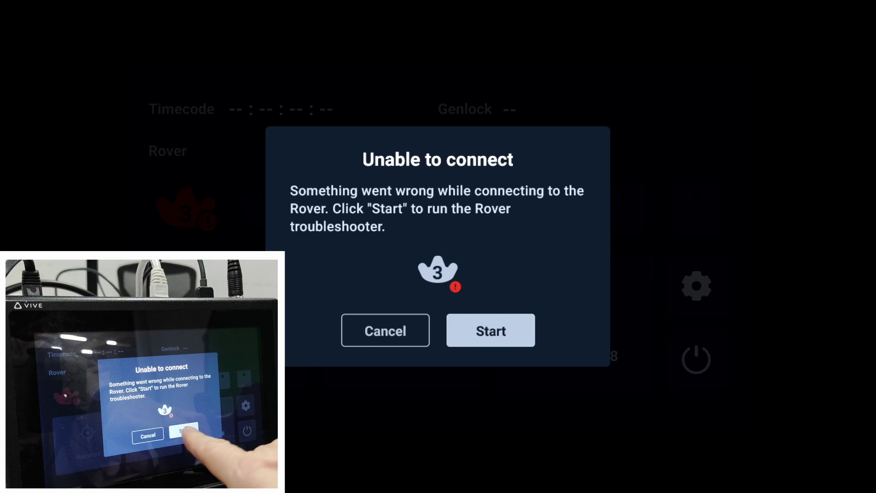
left_click(491, 330)
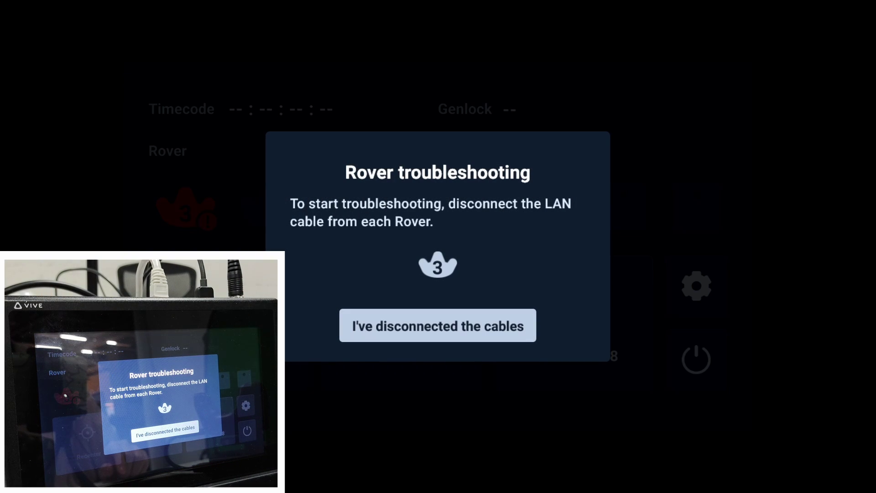
left_click(438, 325)
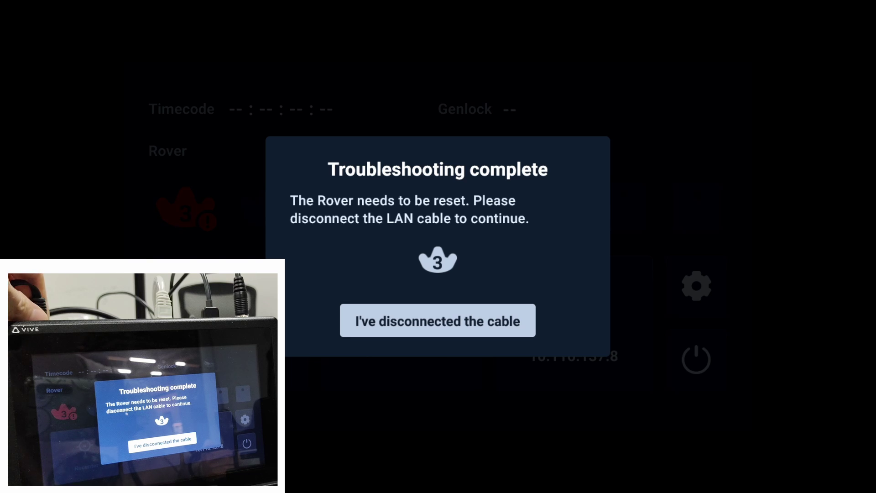
Step: Confirm Rover 3's LAN cable is unplugged so the Rover can reset
left_click(437, 320)
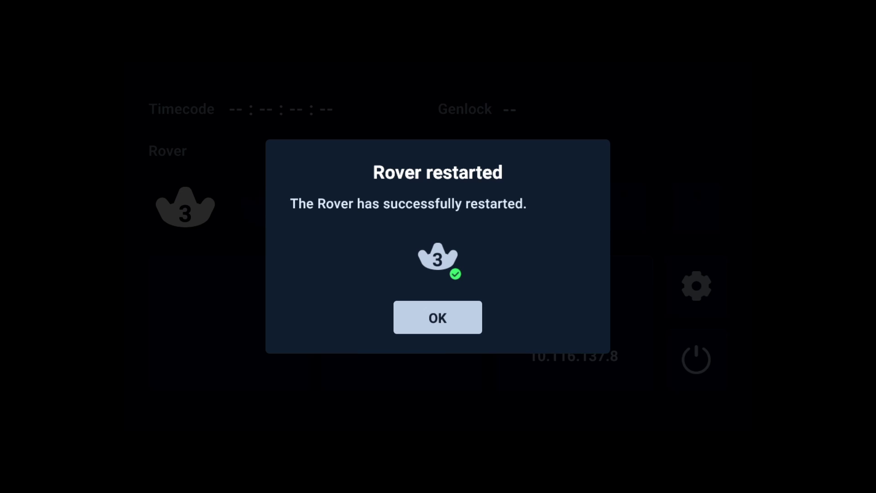
Step: Dismiss the Rover restarted message, update Rover 3's firmware now, and close the success notice
left_click(438, 317)
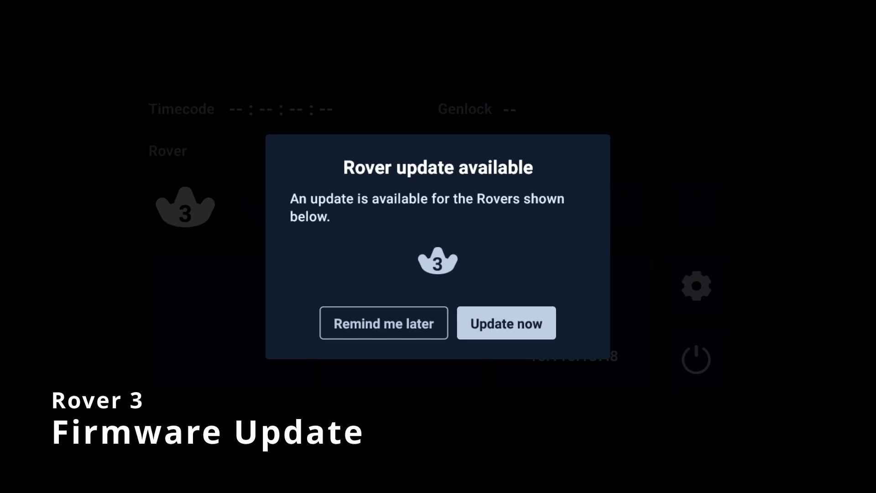
left_click(507, 323)
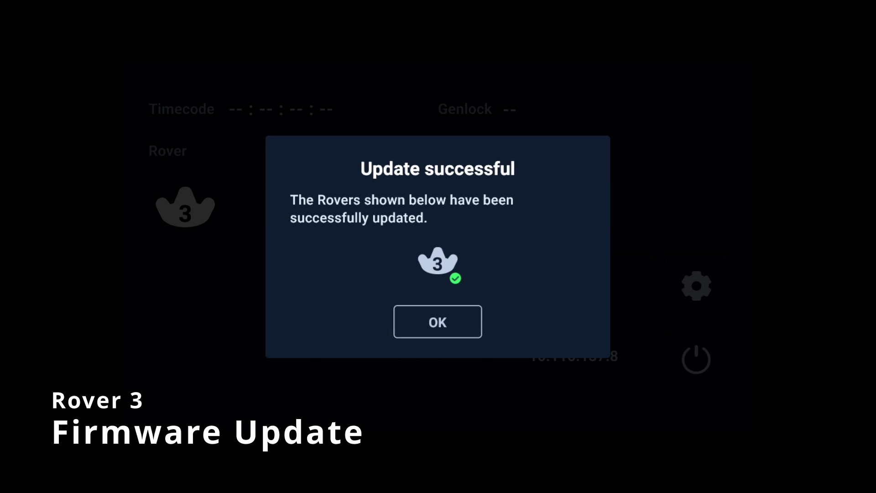
left_click(438, 322)
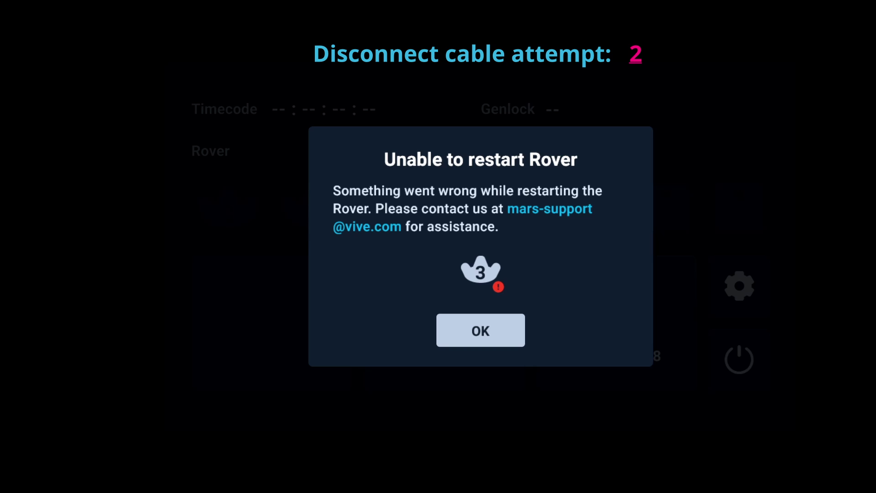
Step: Acknowledge the 'Unable to restart Rover' error for Rover 3
left_click(481, 330)
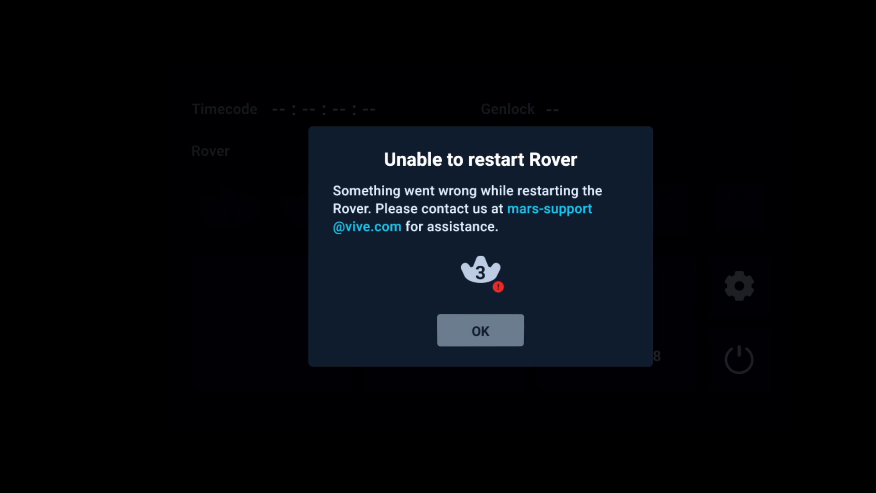